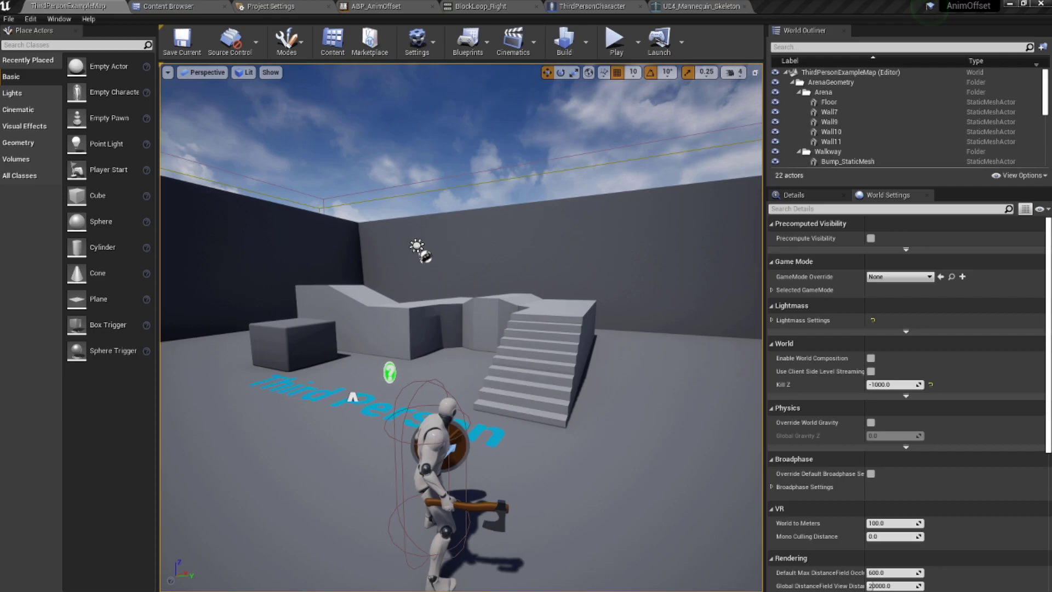
# - Play-test the third-person level, moving the character and checking its shield-block pose from several camera angles, and end the session
pyautogui.click(612, 52)
pyautogui.press('w')
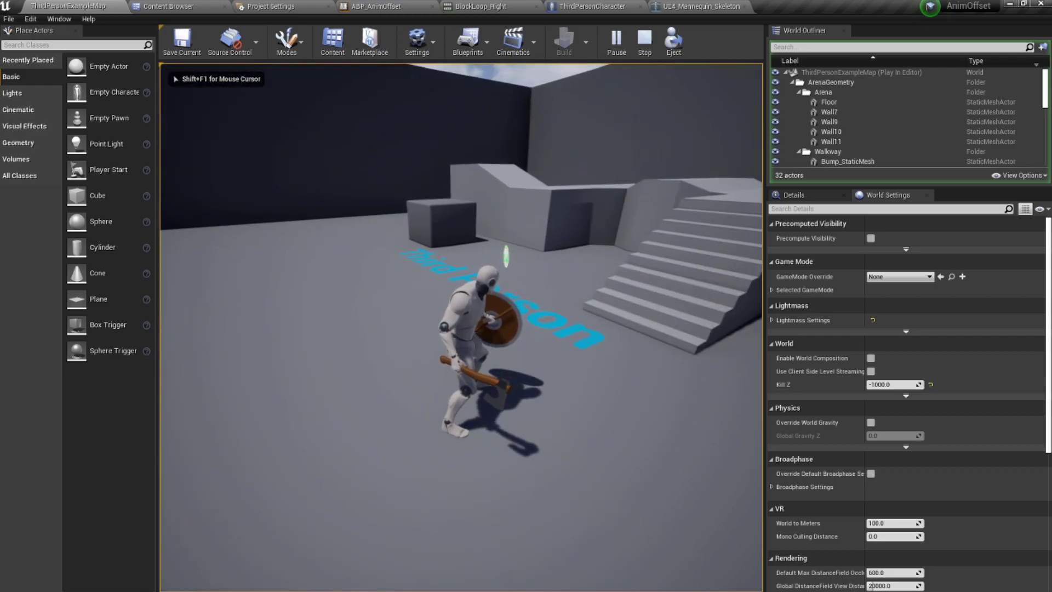
pyautogui.press('w')
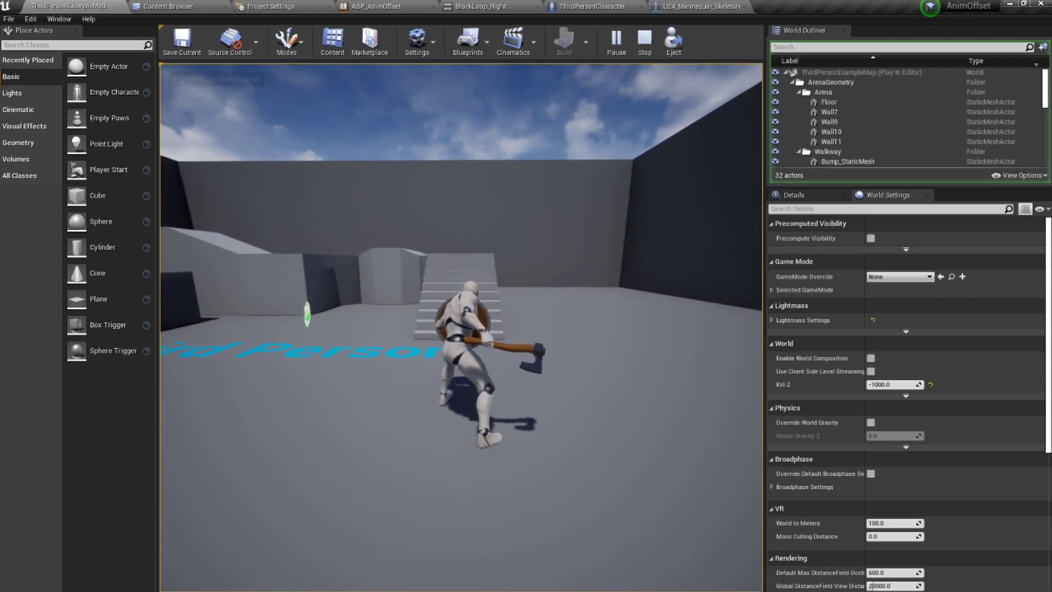
pyautogui.press('w')
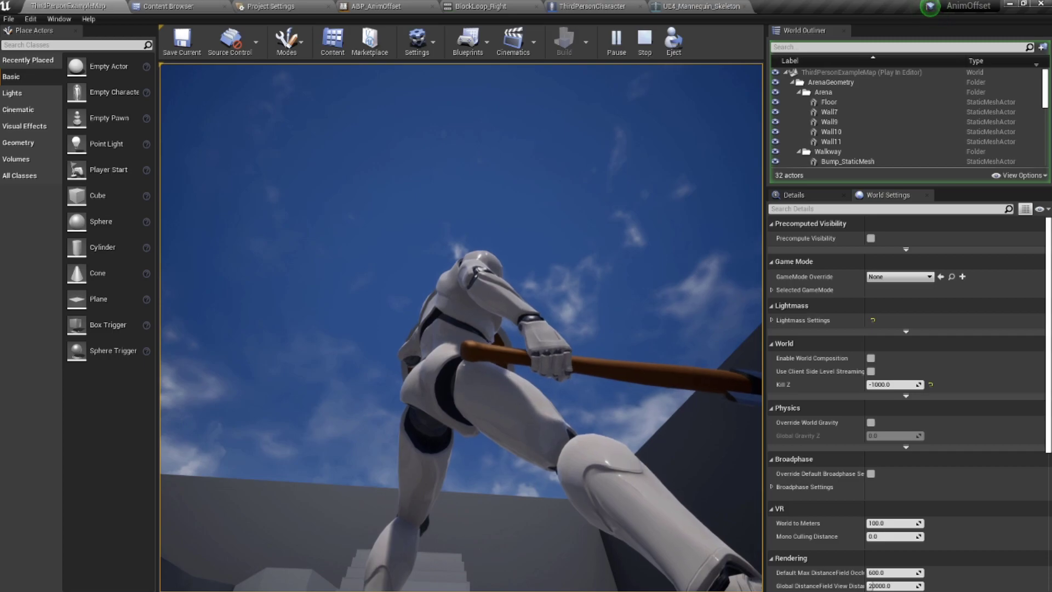
pyautogui.press('w')
pyautogui.press('w')
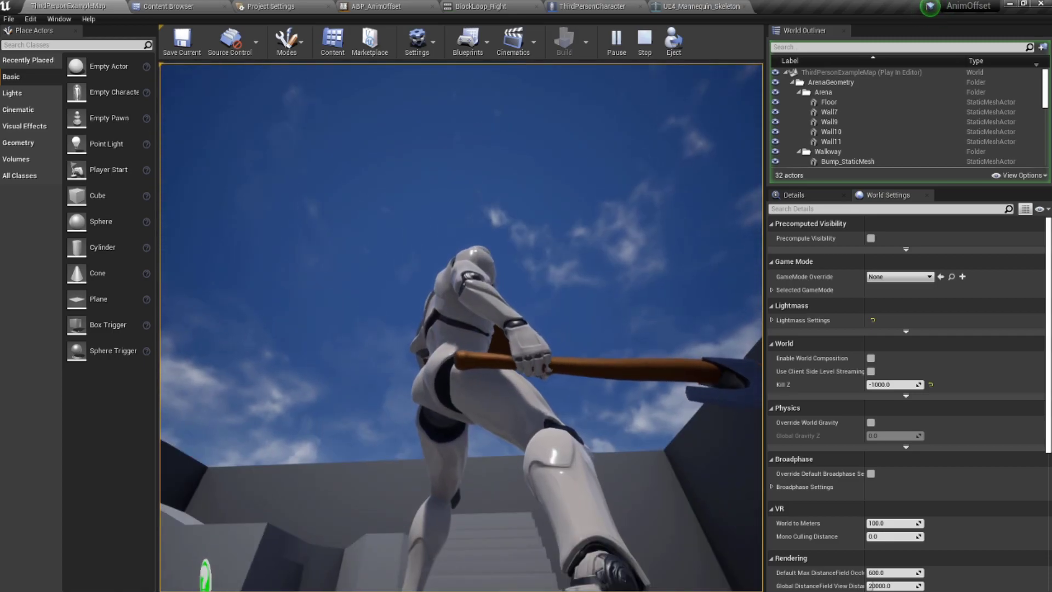
pyautogui.press('w')
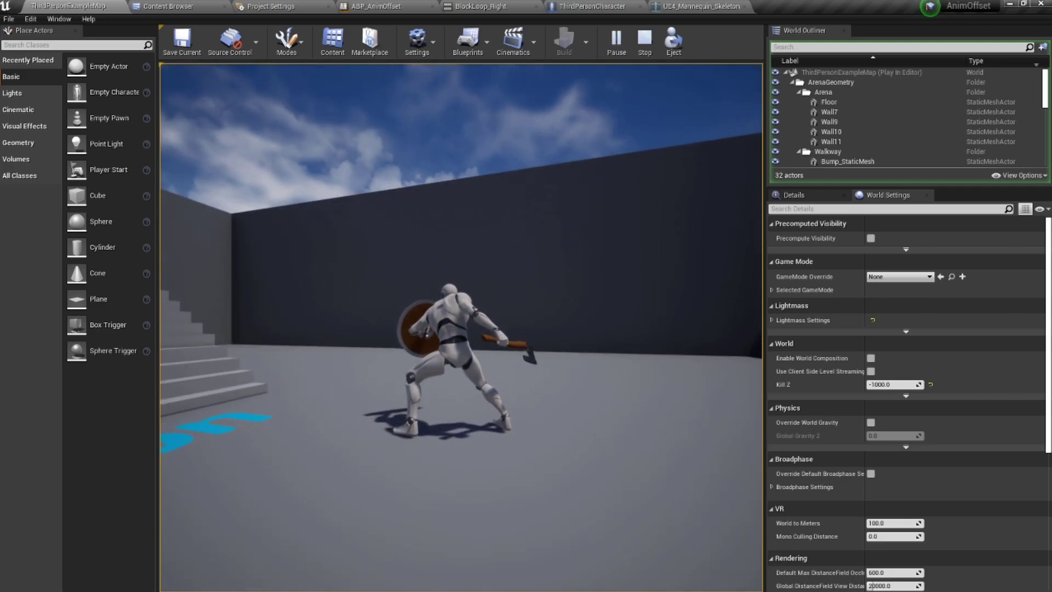
pyautogui.press('w')
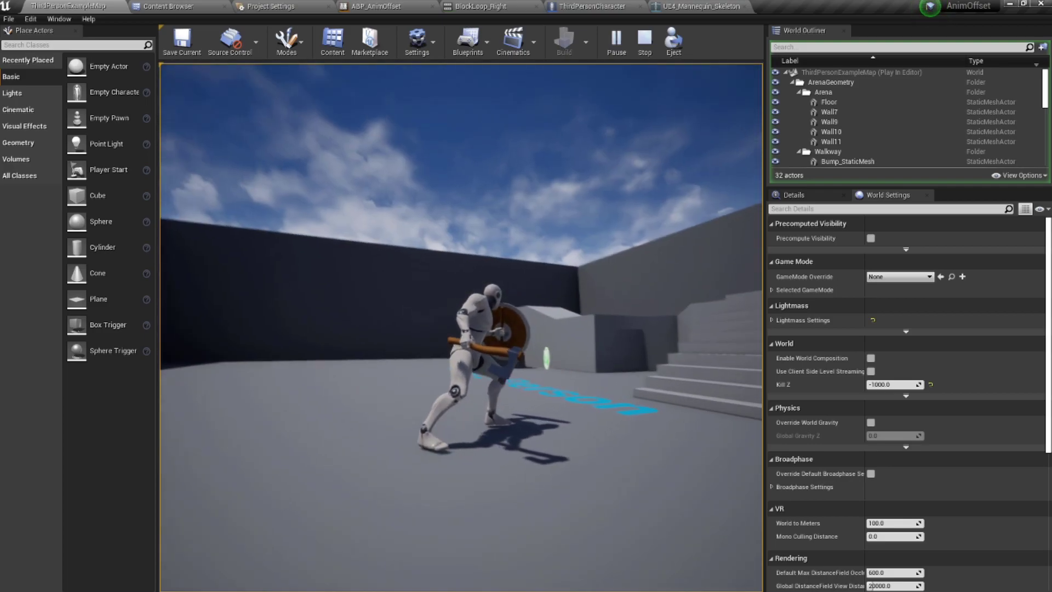
pyautogui.press('w')
pyautogui.press('w')
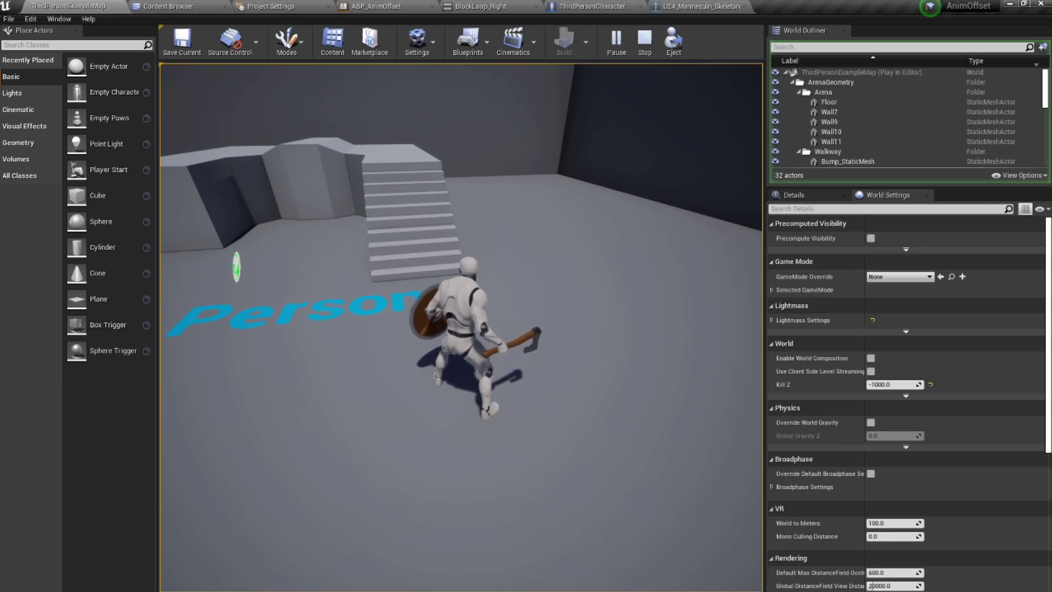
pyautogui.press('w')
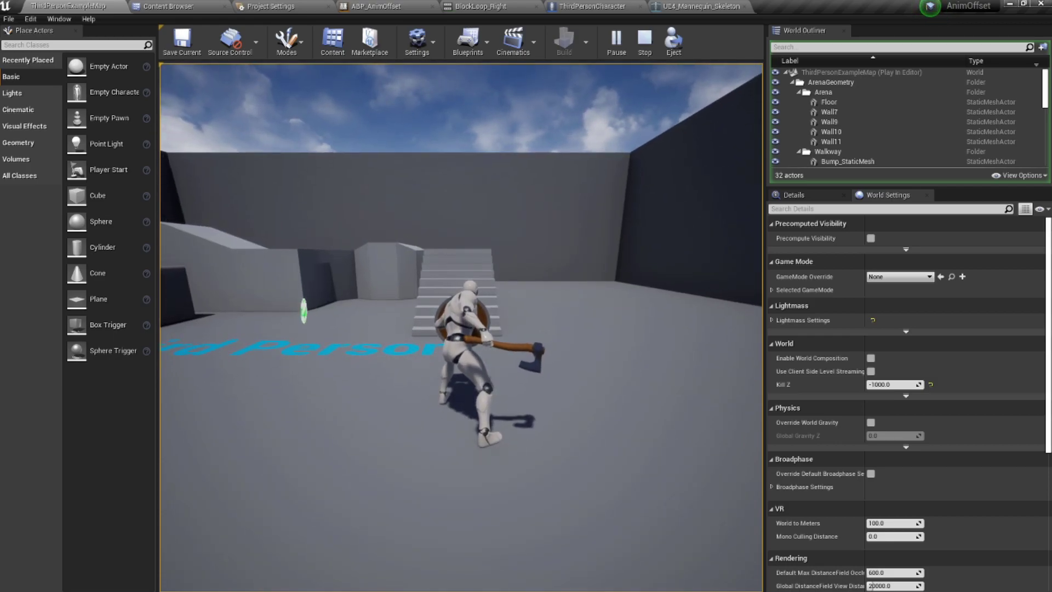
pyautogui.press('w')
pyautogui.press('w')
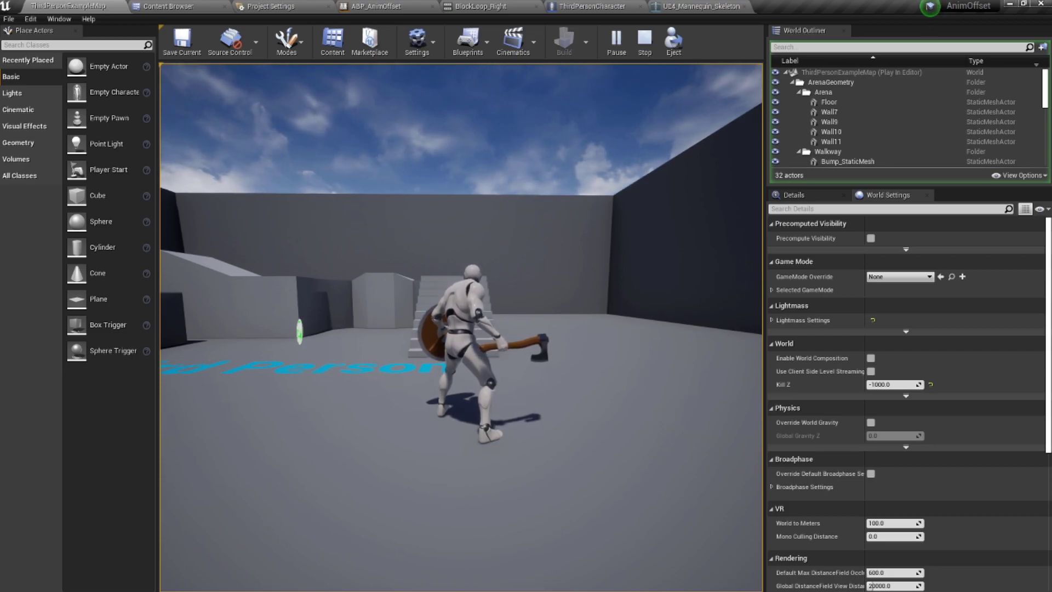
pyautogui.press('Escape')
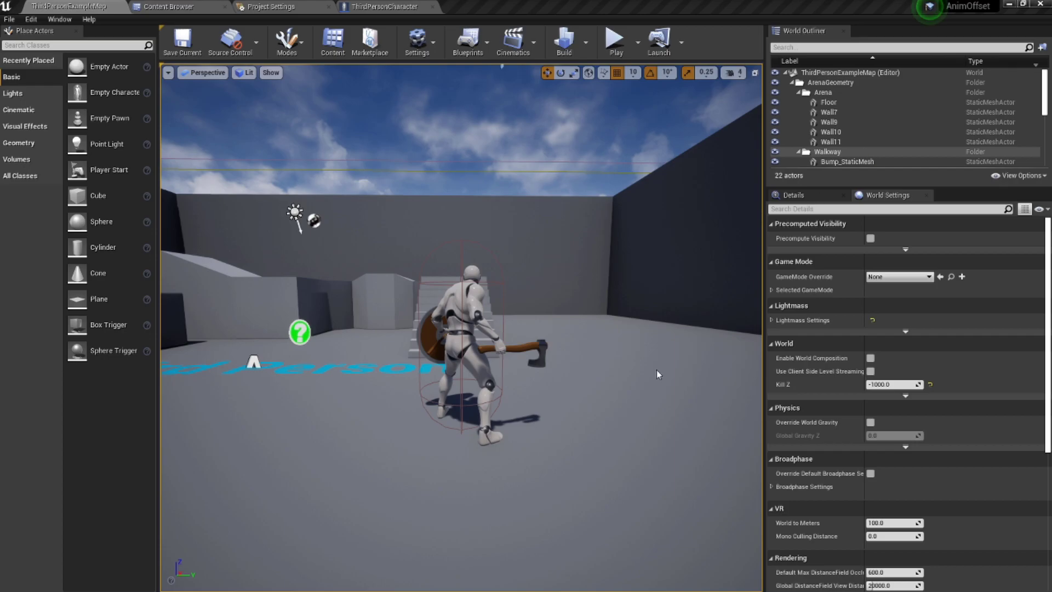
# - Switch to the Epic Games Launcher to view the Axe and Shield Animation Set page and return to the Unreal Editor
pyautogui.press('super')
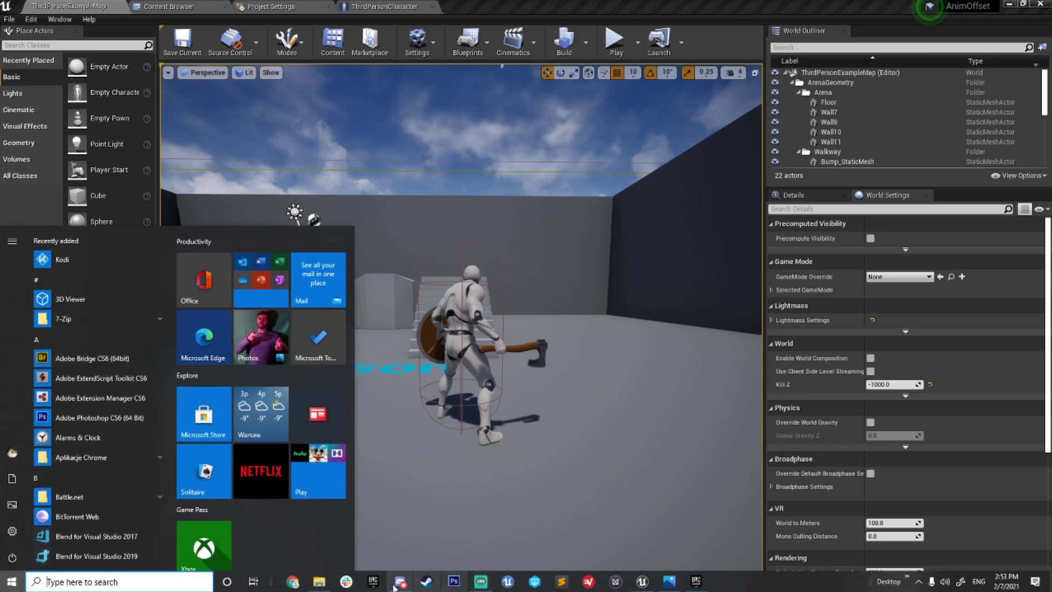
pyautogui.click(695, 581)
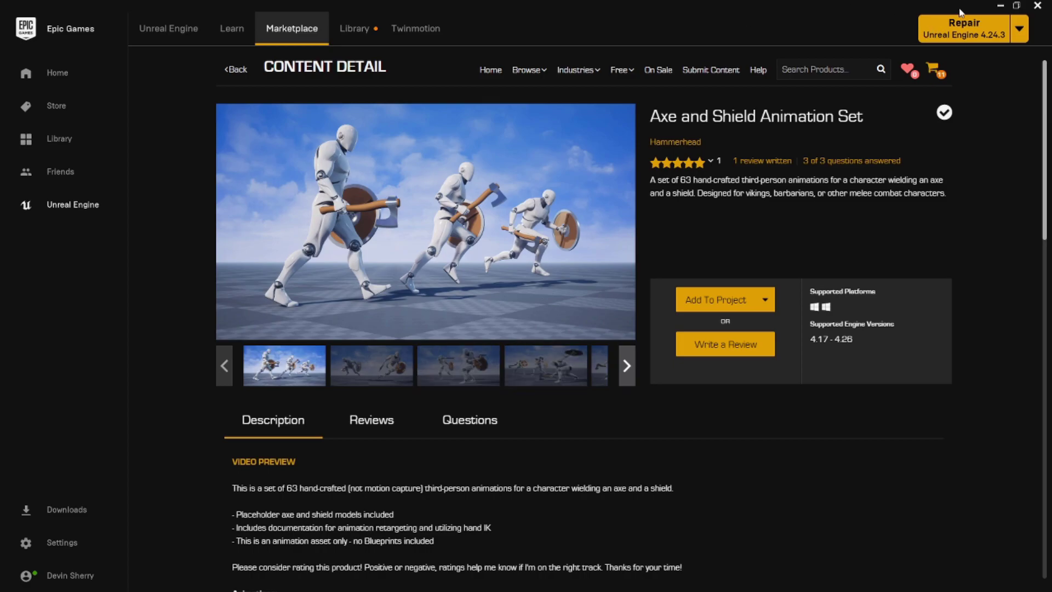
pyautogui.click(1001, 4)
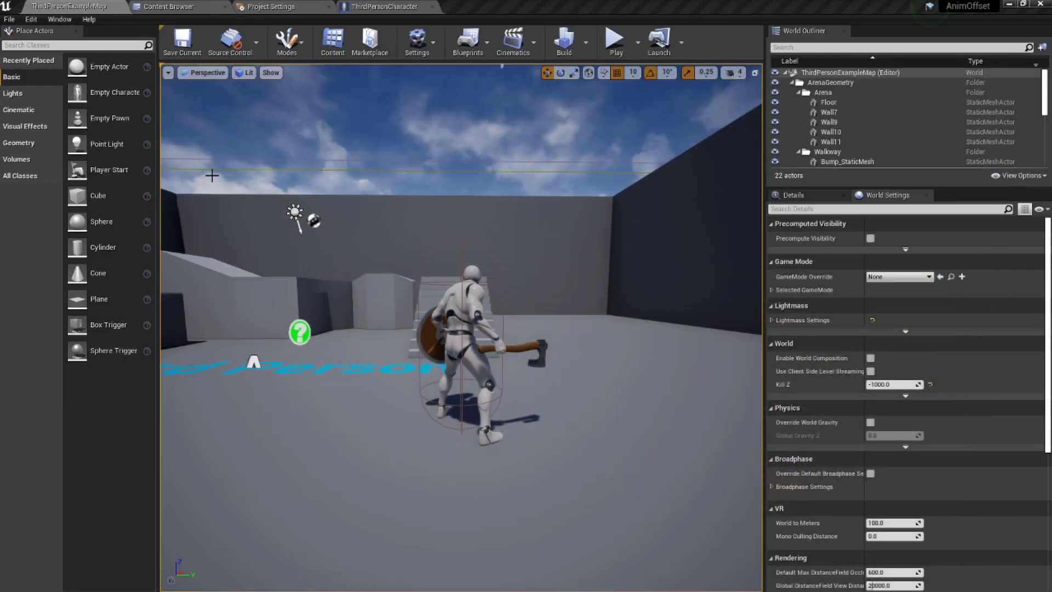
# - Open the ThirdPersonCharacter blueprint and view the character with its axe and shield in the 3D preview
pyautogui.click(386, 6)
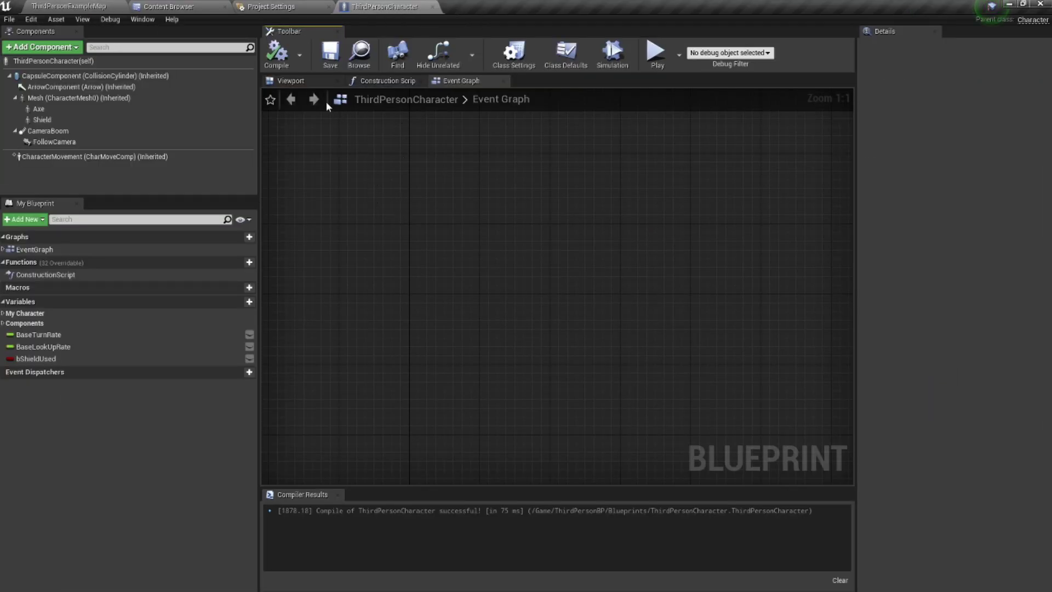
pyautogui.click(290, 81)
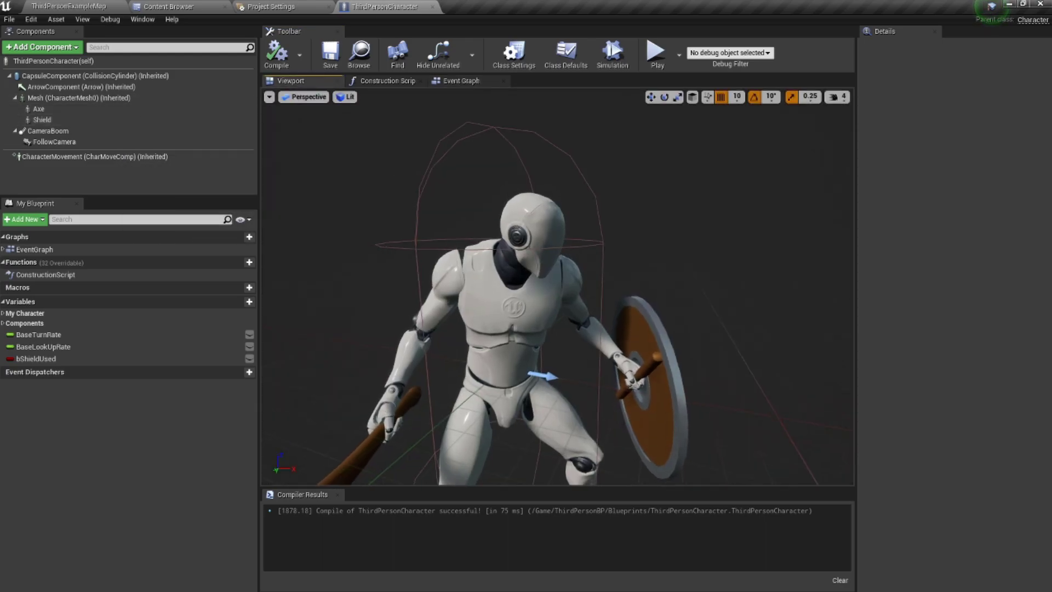
pyautogui.scroll(5, 468, 234)
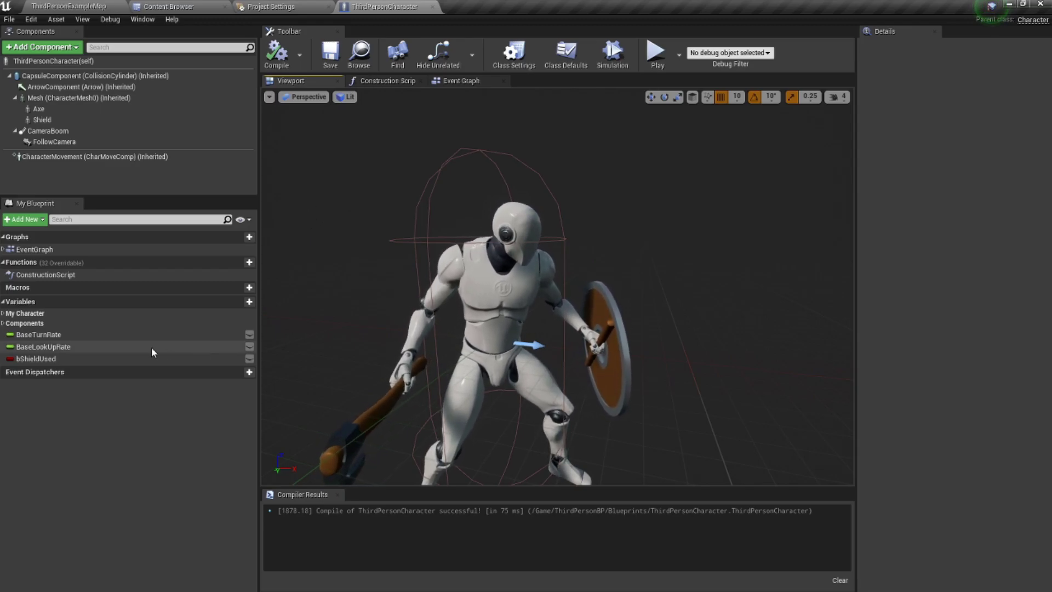
# - Review the bShieldUsed variable and the UseShield input logic with Set Ignore Move Input in the Event Graph, and save the blueprint
pyautogui.click(94, 360)
pyautogui.click(466, 81)
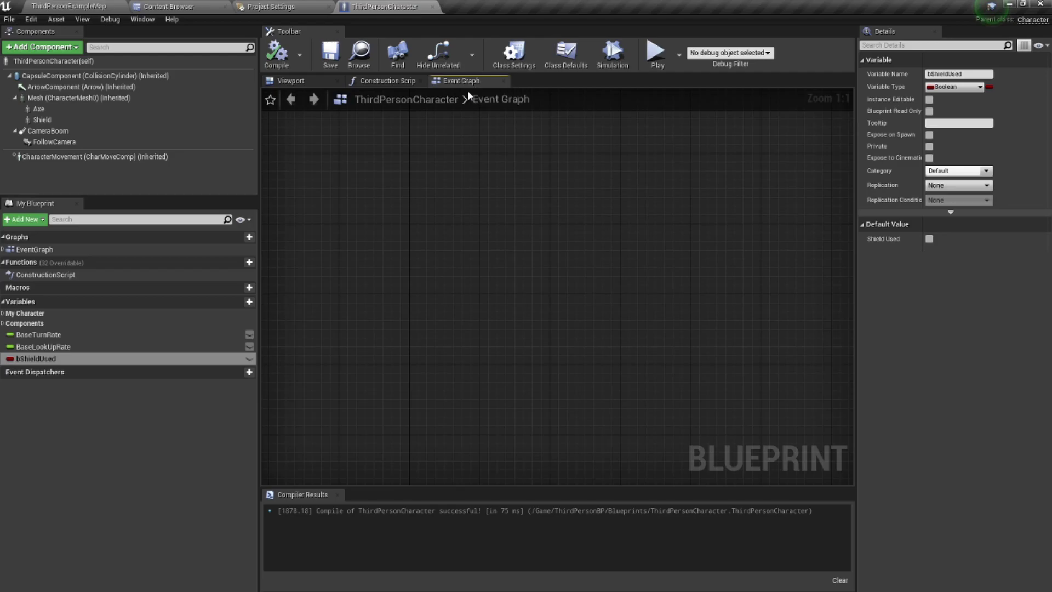
pyautogui.moveTo(501, 340); pyautogui.dragTo(469, 169, button='right')
pyautogui.scroll(3, 438, 371)
pyautogui.moveTo(450, 389); pyautogui.dragTo(393, 349, button='right')
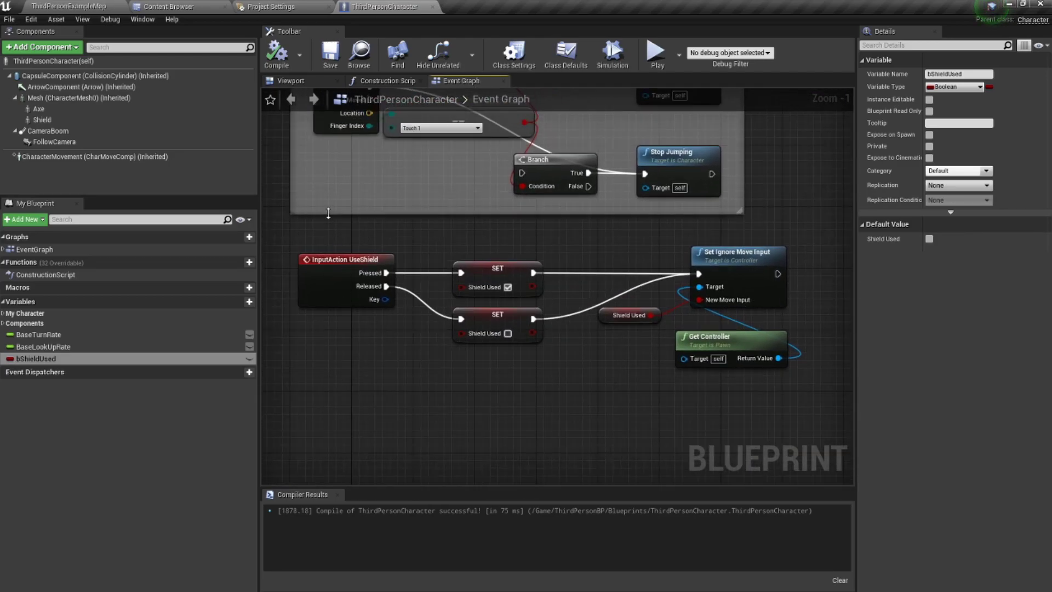
pyautogui.moveTo(328, 213); pyautogui.dragTo(571, 208)
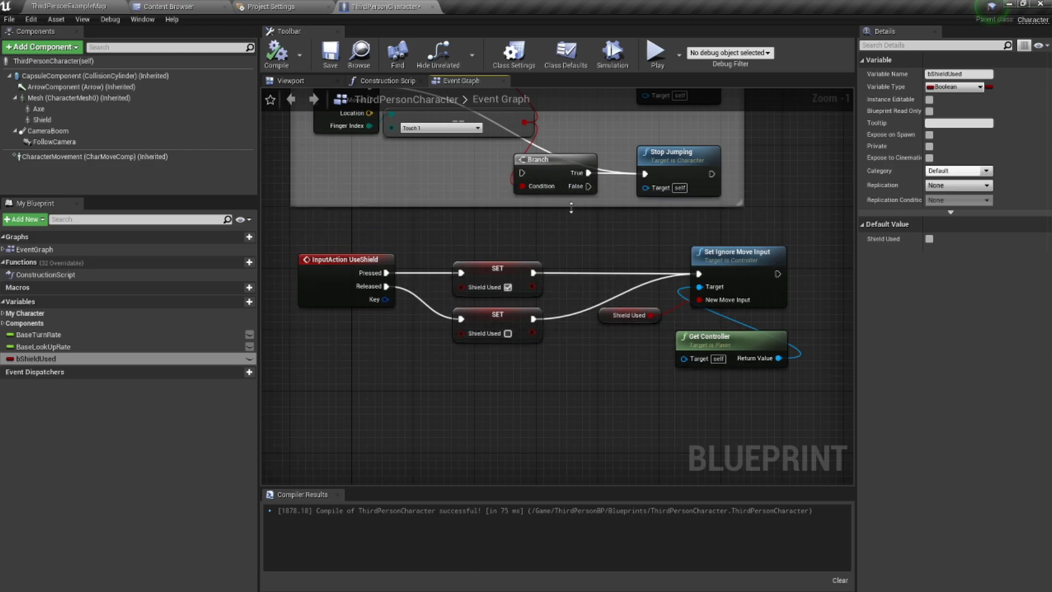
pyautogui.moveTo(571, 248); pyautogui.dragTo(799, 387)
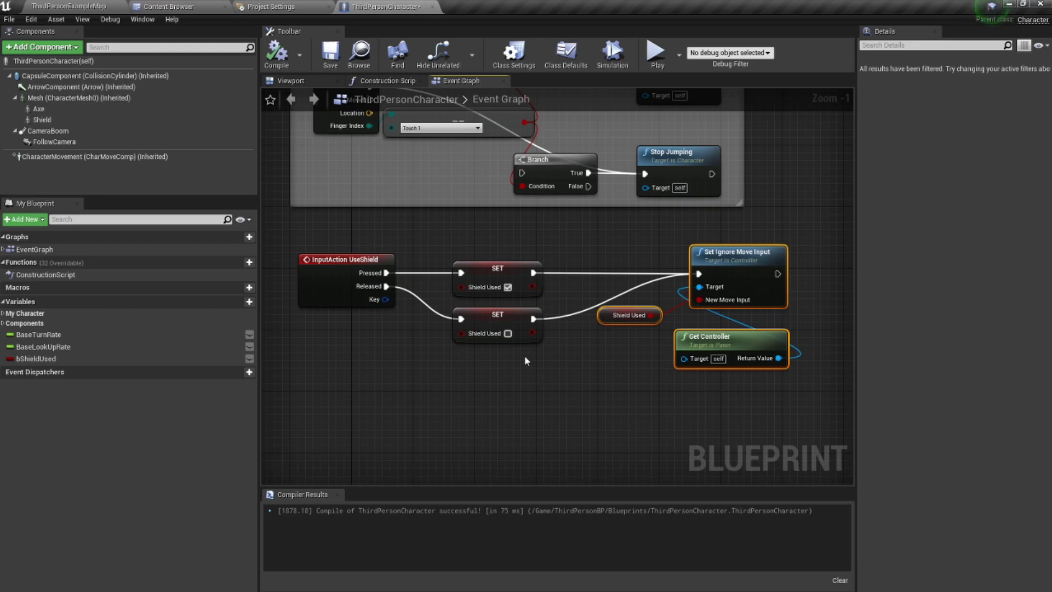
pyautogui.click(329, 48)
# - Open the ABP_AnimOffset animation blueprint from the project content and compile it
pyautogui.click(167, 6)
pyautogui.doubleClick(286, 74)
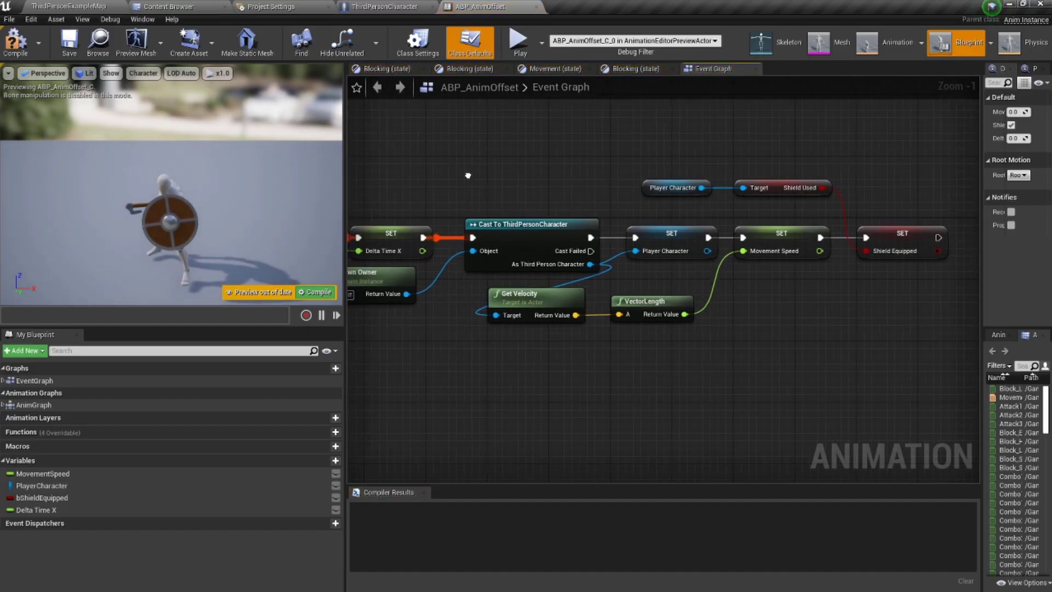
pyautogui.click(15, 42)
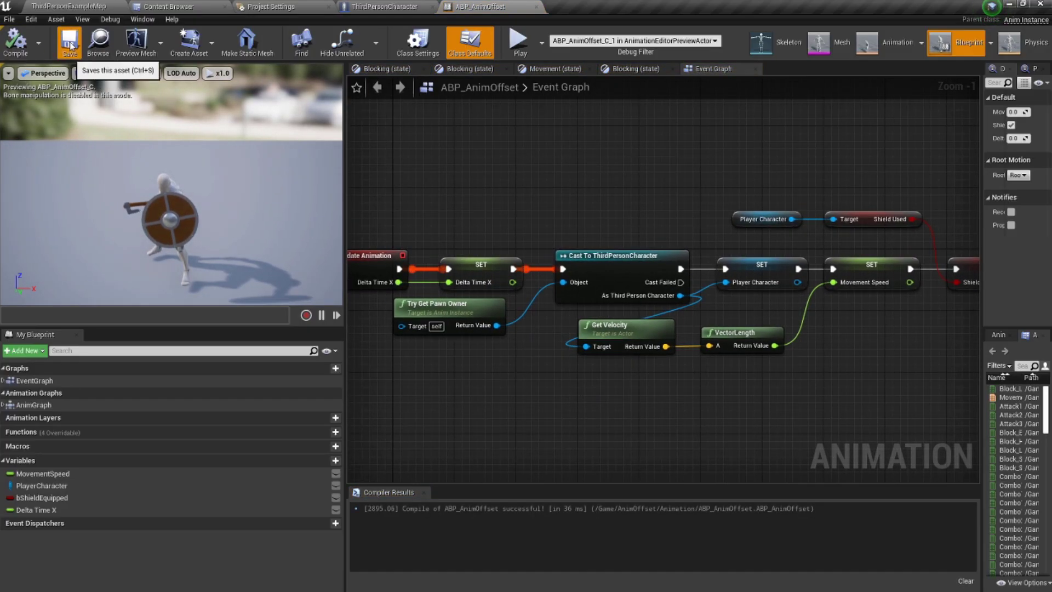
# - Examine how the Event Graph casts to ThirdPersonCharacter and sets Player Character, Movement Speed and Shield Equipped
pyautogui.moveTo(453, 225); pyautogui.dragTo(399, 203, button='right')
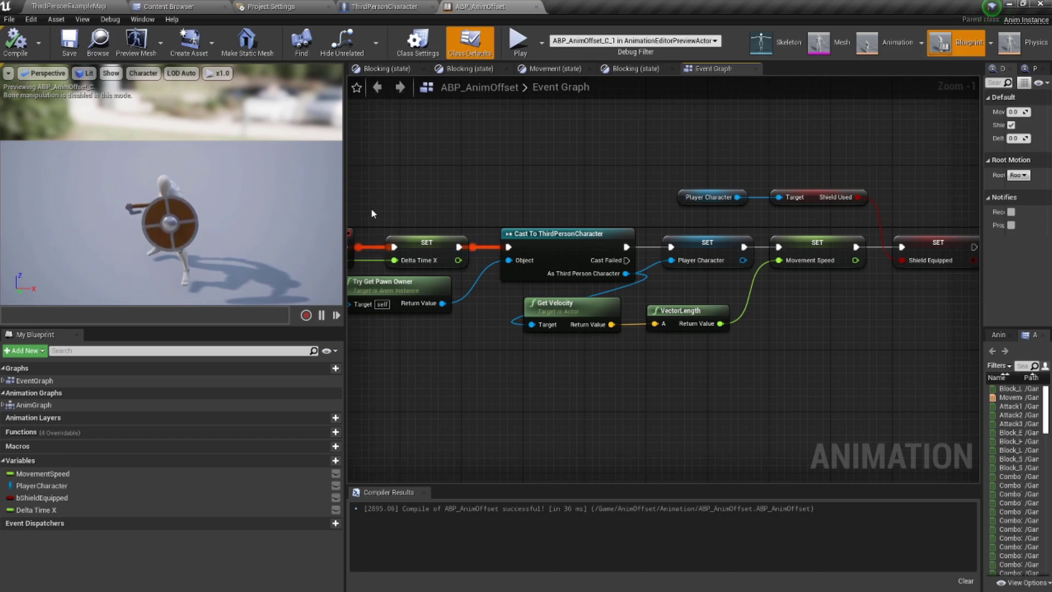
pyautogui.moveTo(487, 213); pyautogui.dragTo(536, 195, button='right')
pyautogui.moveTo(531, 177); pyautogui.dragTo(834, 342)
pyautogui.moveTo(835, 342); pyautogui.dragTo(681, 347, button='right')
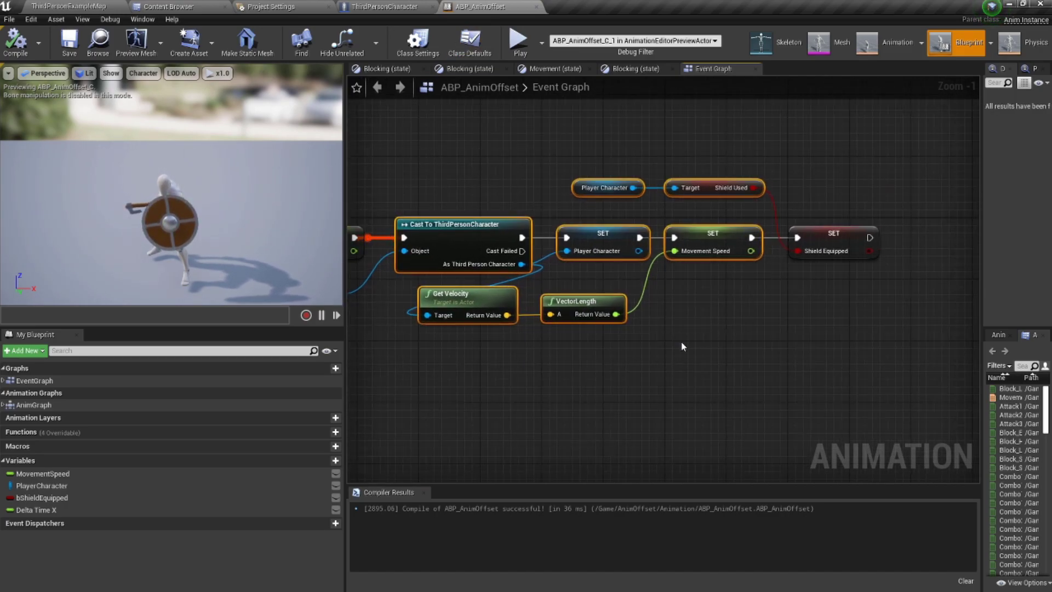
pyautogui.click(677, 346)
pyautogui.moveTo(630, 150); pyautogui.dragTo(741, 192)
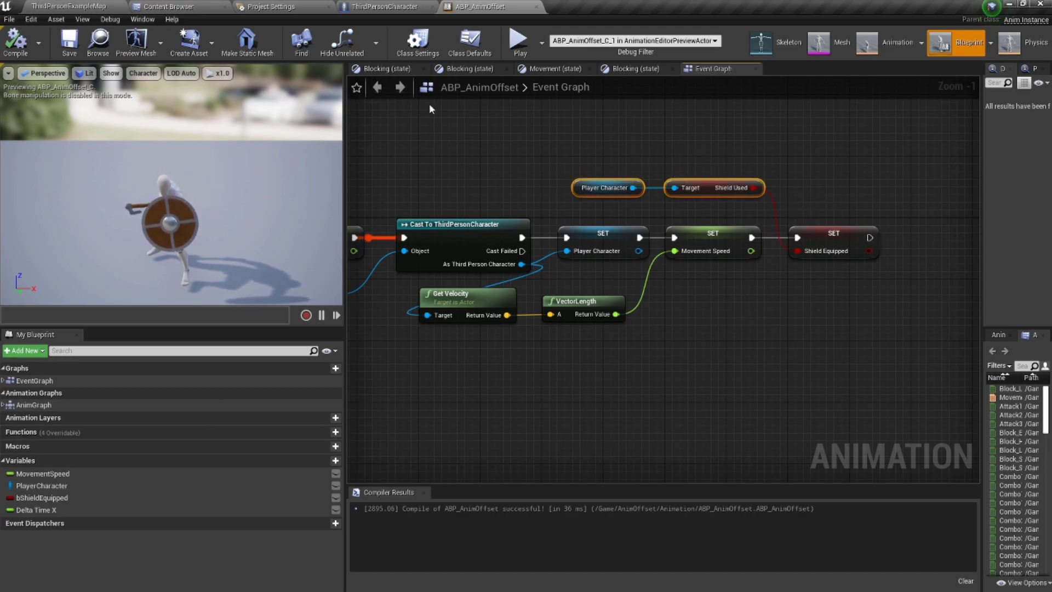
pyautogui.click(34, 380)
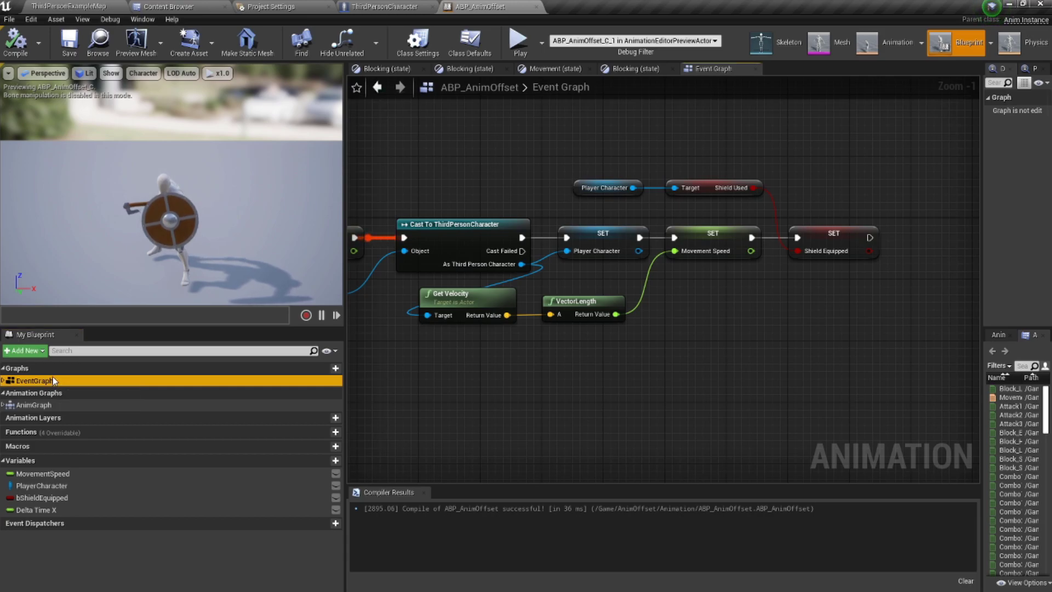
# - Inspect the Basic Movement state machine in the AnimGraph, including its Movement state and the Blocking state's Block_Loop_IP animation
pyautogui.doubleClick(34, 404)
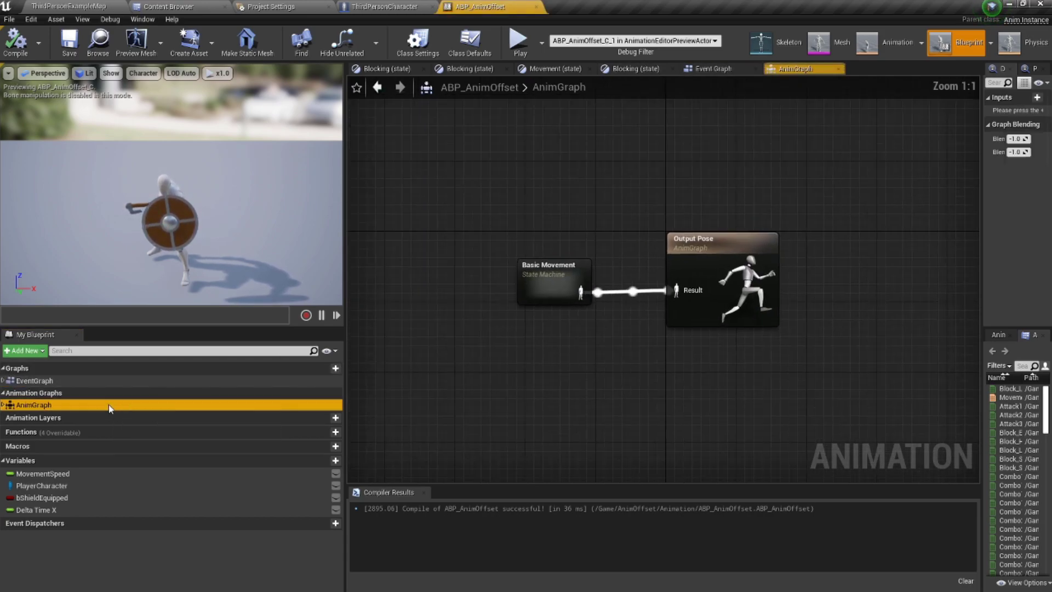
pyautogui.doubleClick(655, 313)
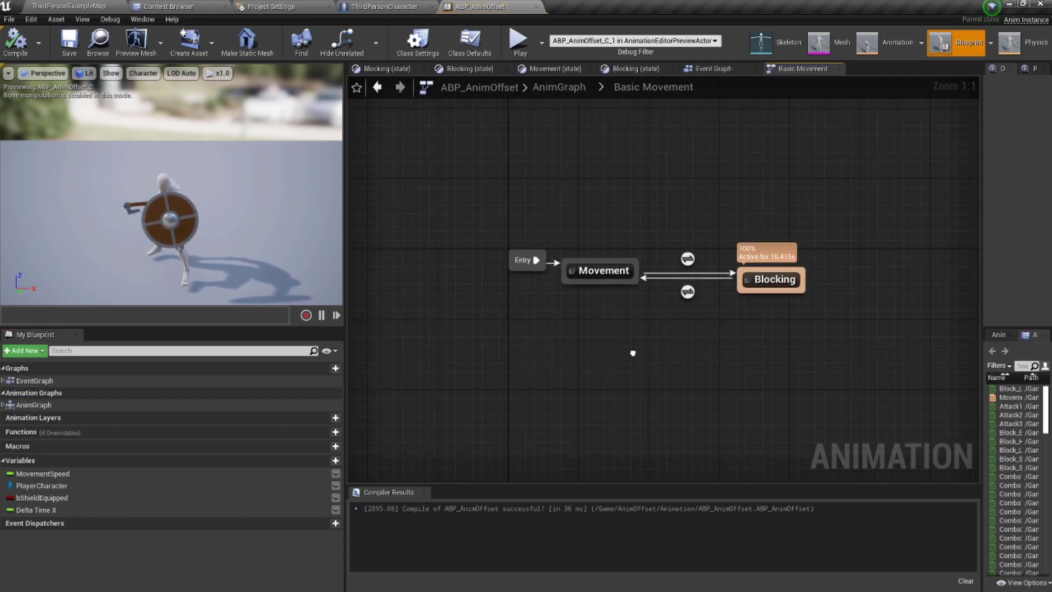
pyautogui.doubleClick(487, 276)
pyautogui.moveTo(498, 244); pyautogui.dragTo(658, 333)
pyautogui.click(378, 87)
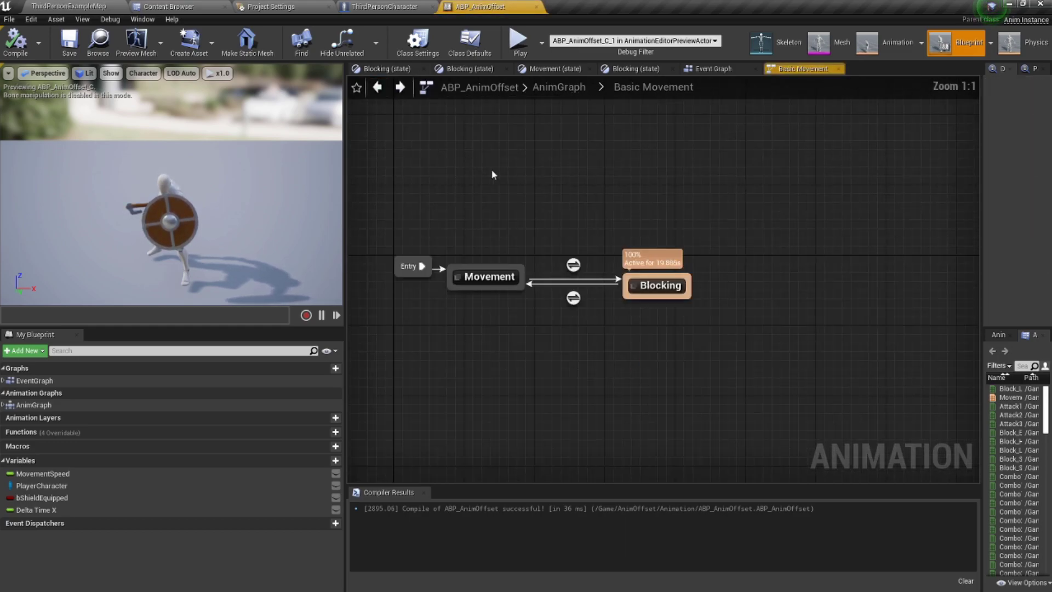
pyautogui.doubleClick(652, 286)
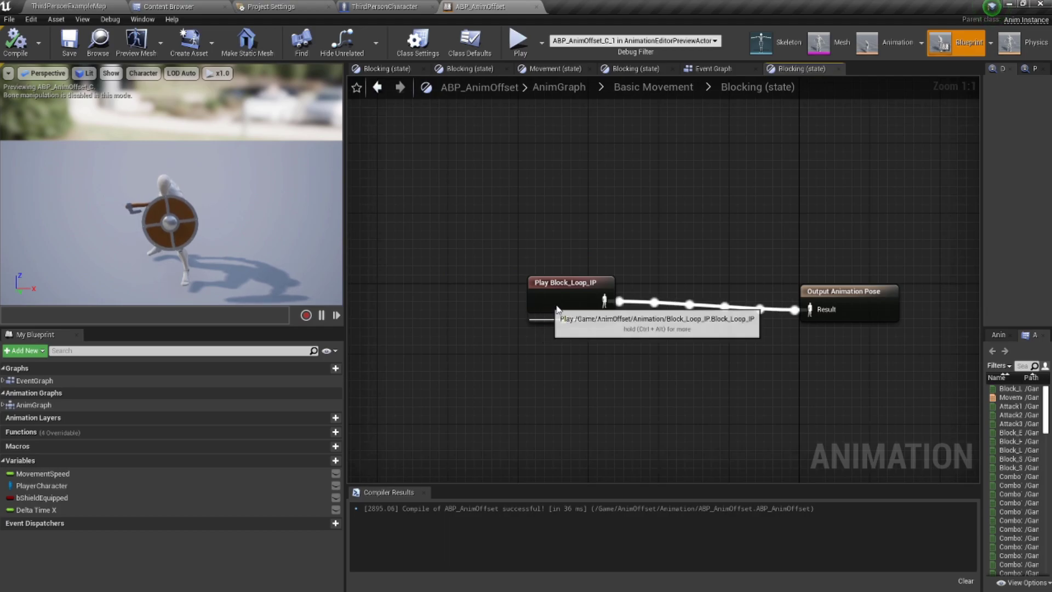
pyautogui.moveTo(548, 308); pyautogui.dragTo(585, 309)
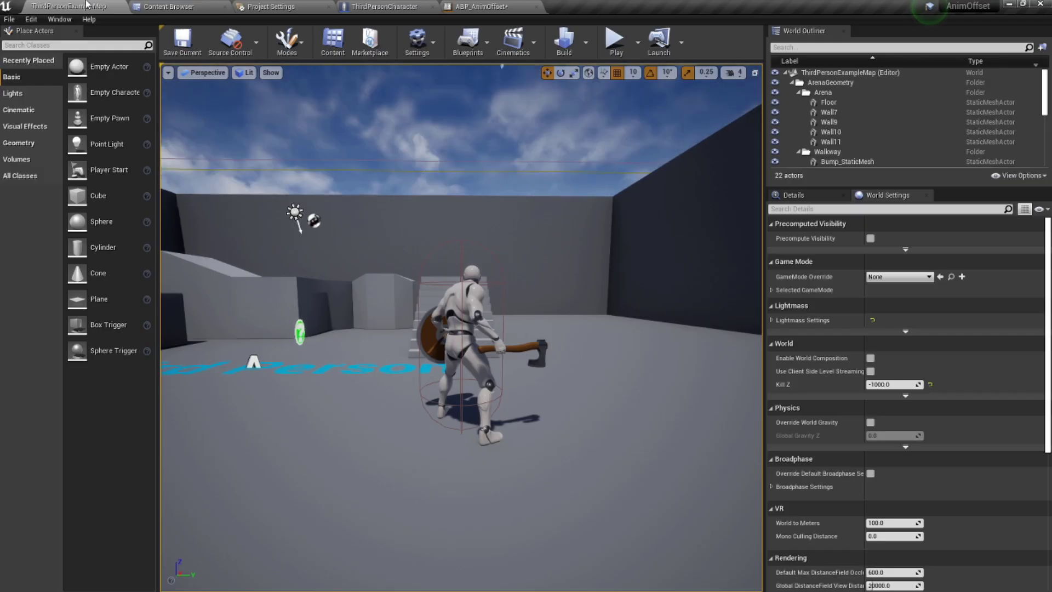
# - Play-test ThirdPersonExampleMap again, raising the shield and rotating the camera to check the blocking animation
pyautogui.click(614, 41)
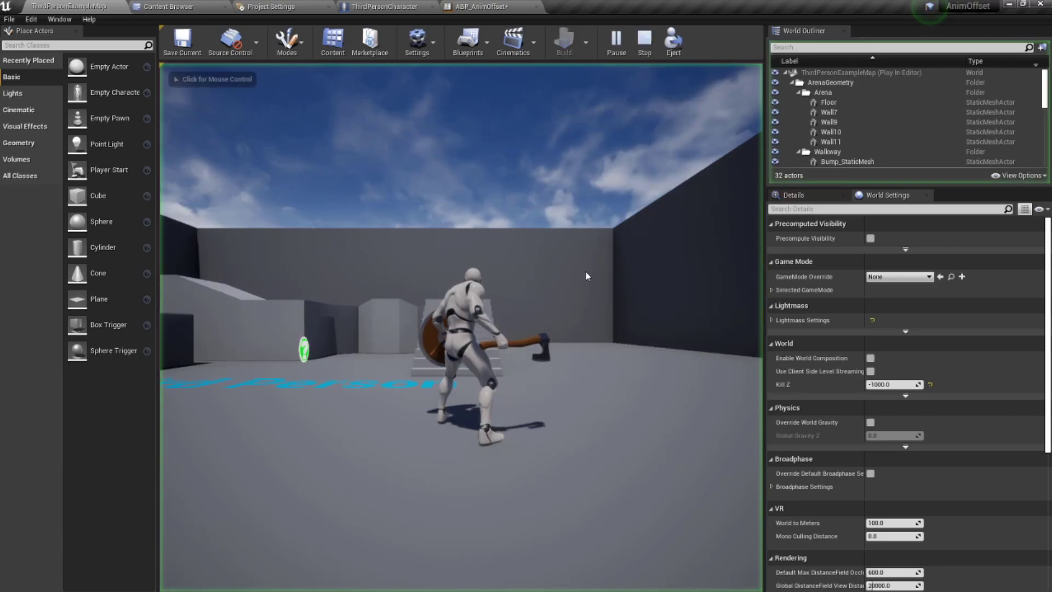
pyautogui.press('w')
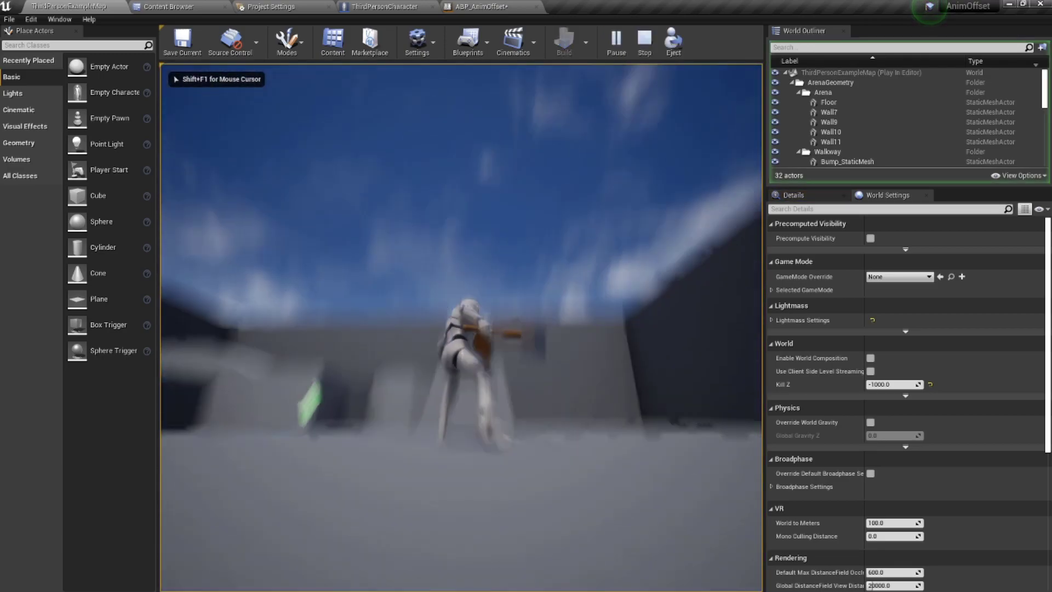
pyautogui.press('w')
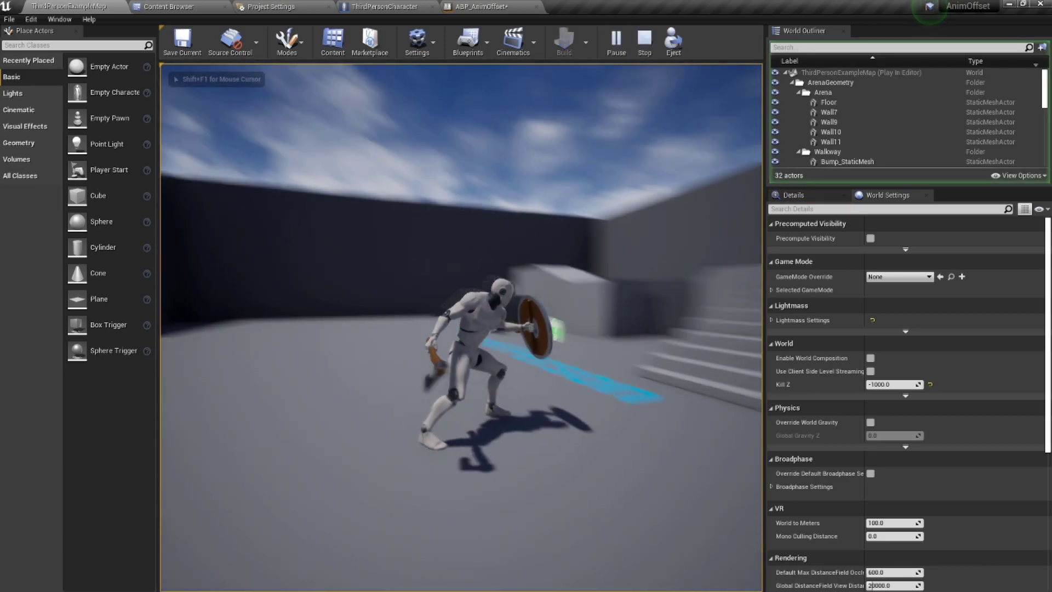
pyautogui.press('w')
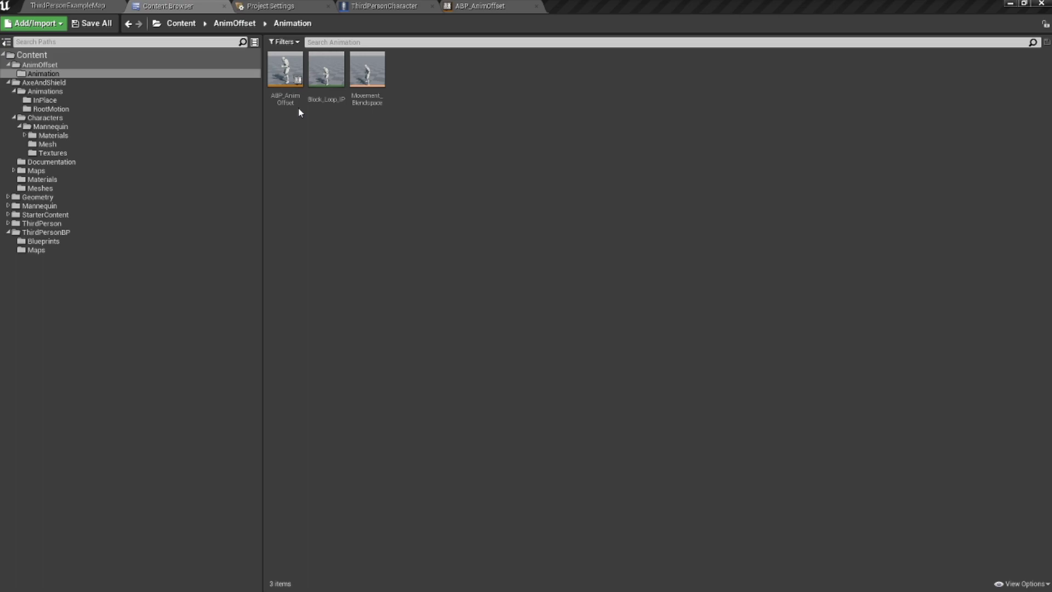
# - Open the Block_Loop_IP animation to preview its shield-block motion, then close it and return to the Animation folder
pyautogui.doubleClick(321, 93)
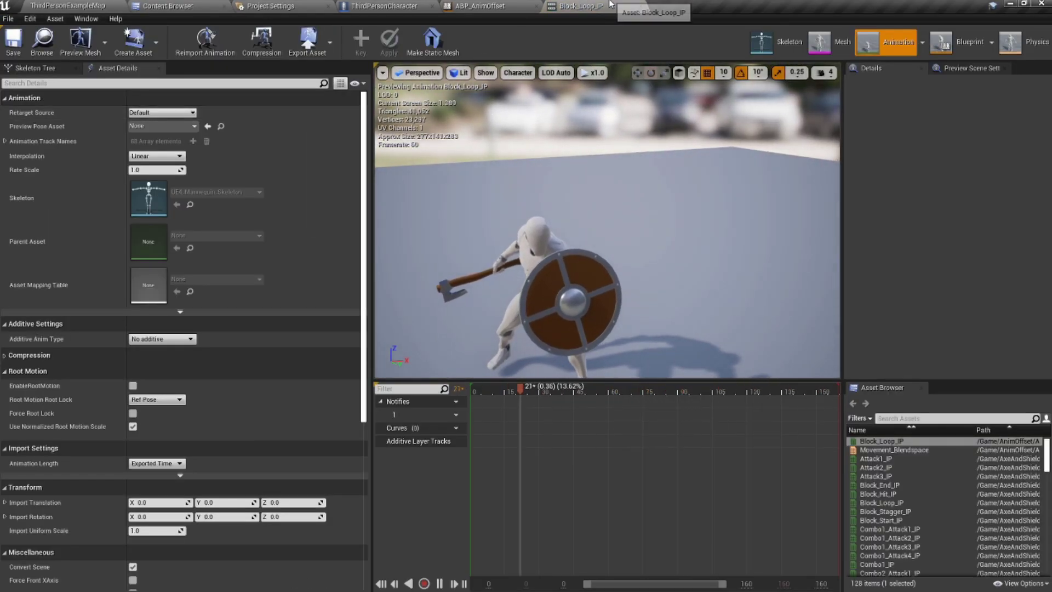
pyautogui.click(640, 6)
pyautogui.click(181, 6)
# - Duplicate the Block_Loop_IP animation under the name BlockLoop_Center and save the copy
pyautogui.click(337, 158)
pyautogui.click(322, 69)
pyautogui.rightClick(326, 71)
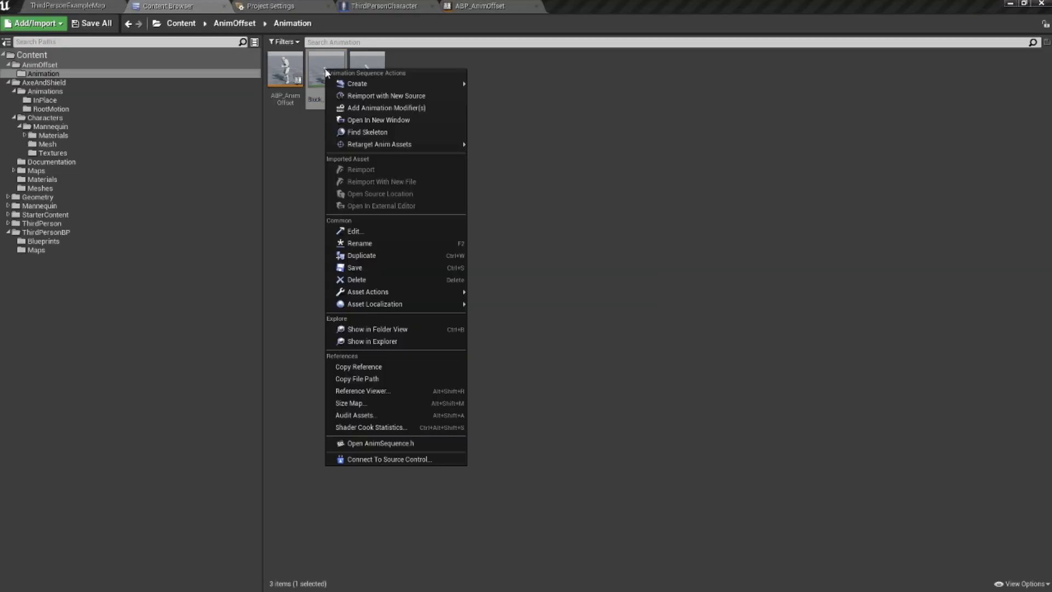
pyautogui.click(368, 255)
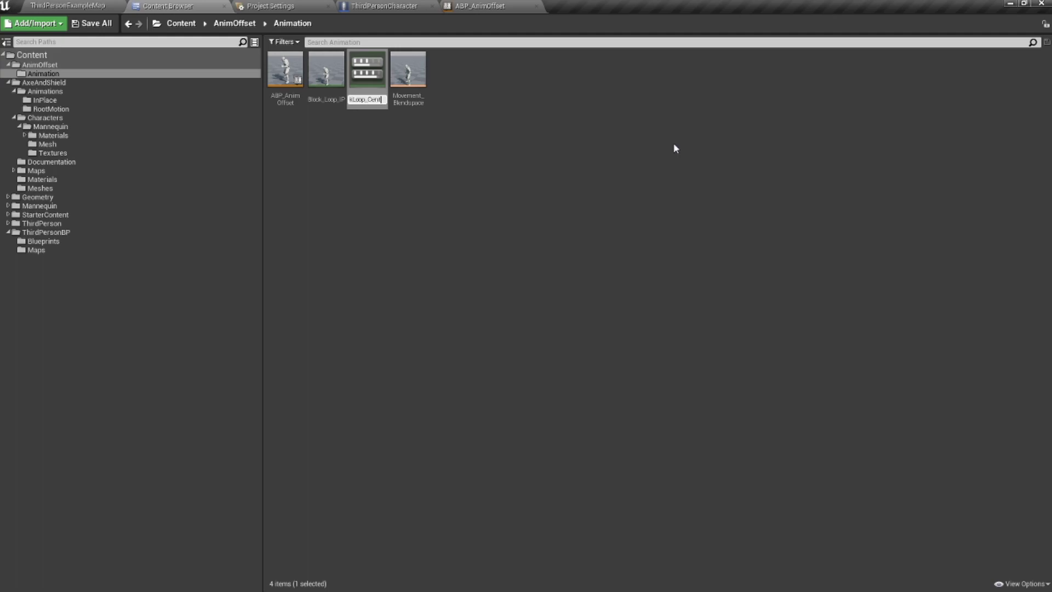
pyautogui.press('Return')
pyautogui.rightClick(376, 72)
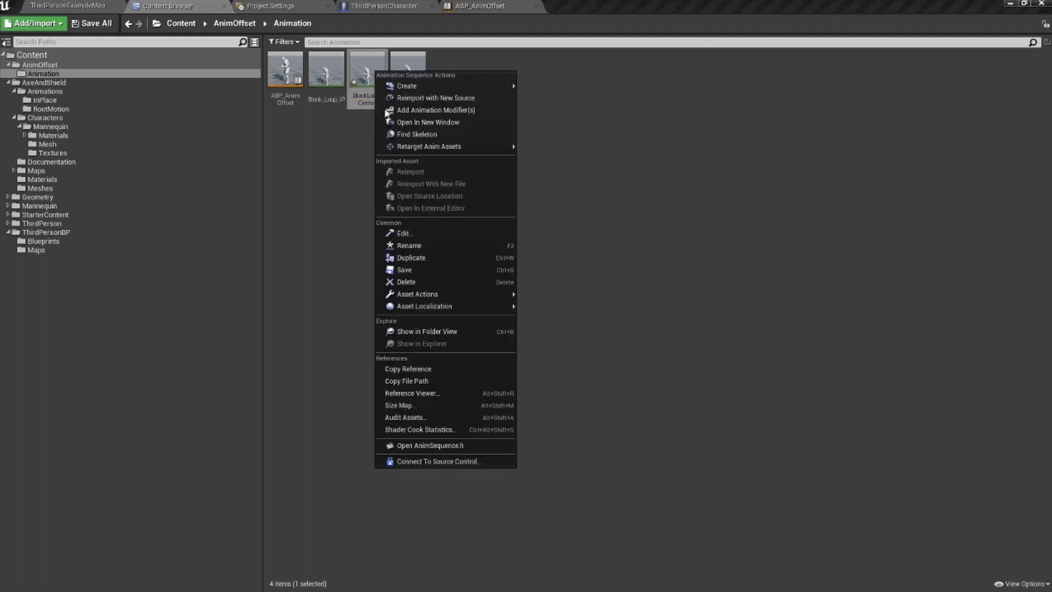
pyautogui.click(404, 269)
# - Open BlockLoop_Center, set its playhead to frame 0 and re-zero the animation at the current time
pyautogui.doubleClick(372, 72)
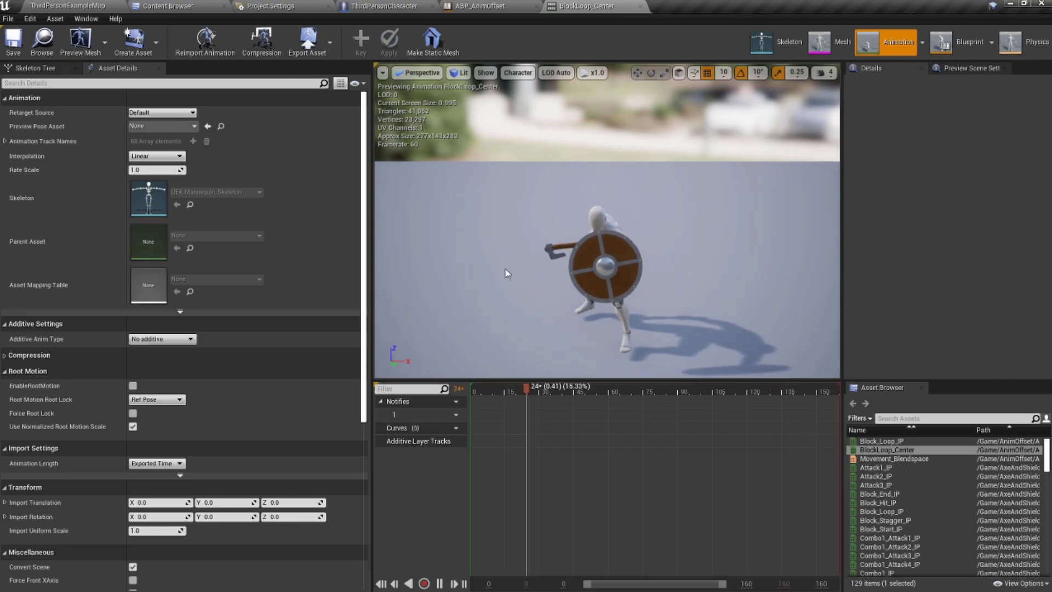
pyautogui.moveTo(498, 390); pyautogui.dragTo(472, 399)
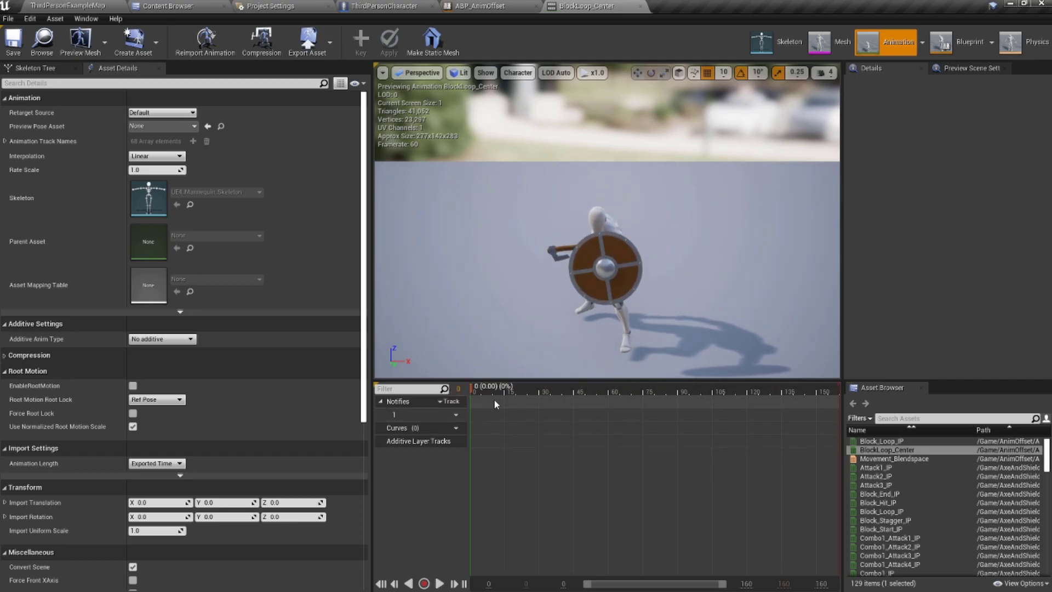
pyautogui.rightClick(476, 409)
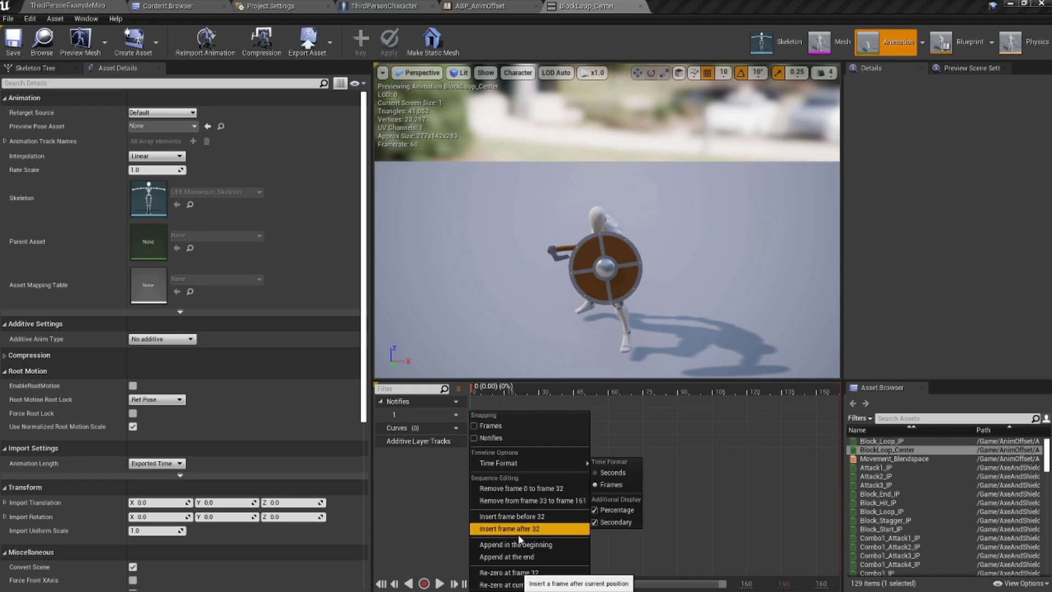
pyautogui.click(535, 578)
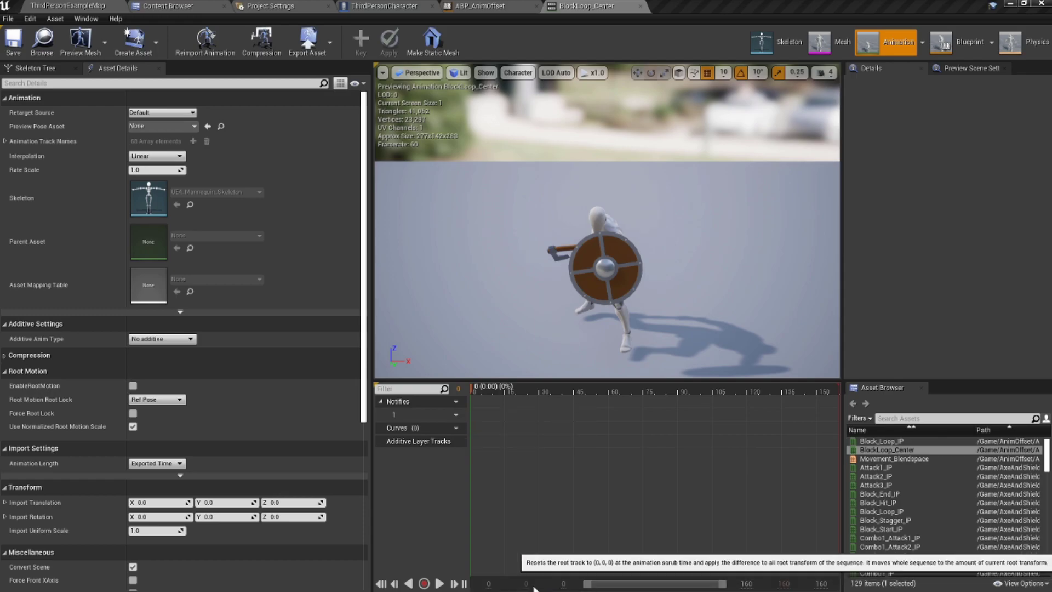
# - Trim BlockLoop_Center to a single pose by repeatedly removing the frames after the start plus the last leftover frame, and play it to check
pyautogui.rightClick(472, 403)
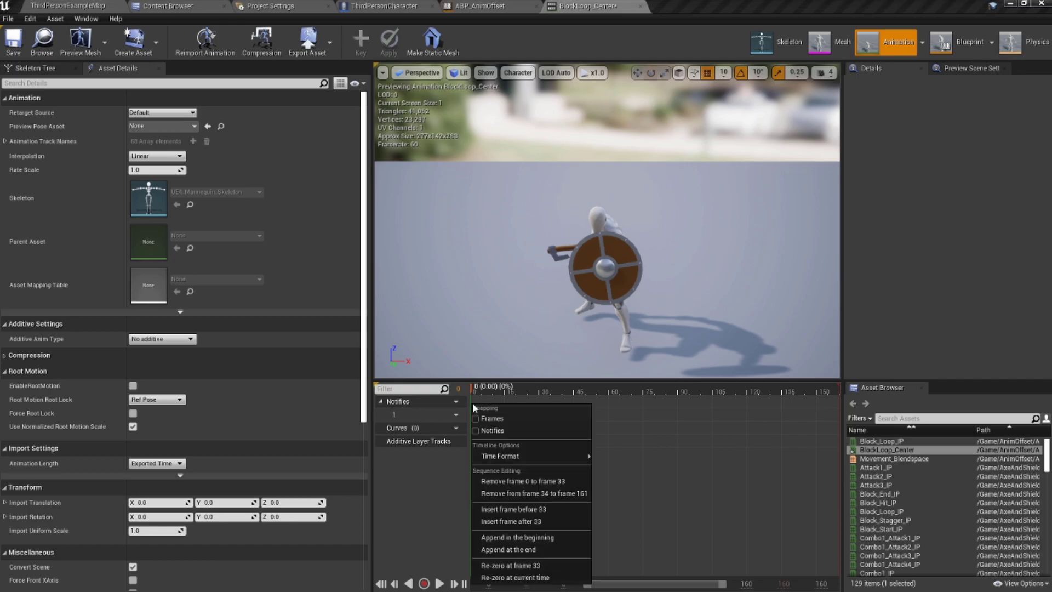
pyautogui.click(507, 496)
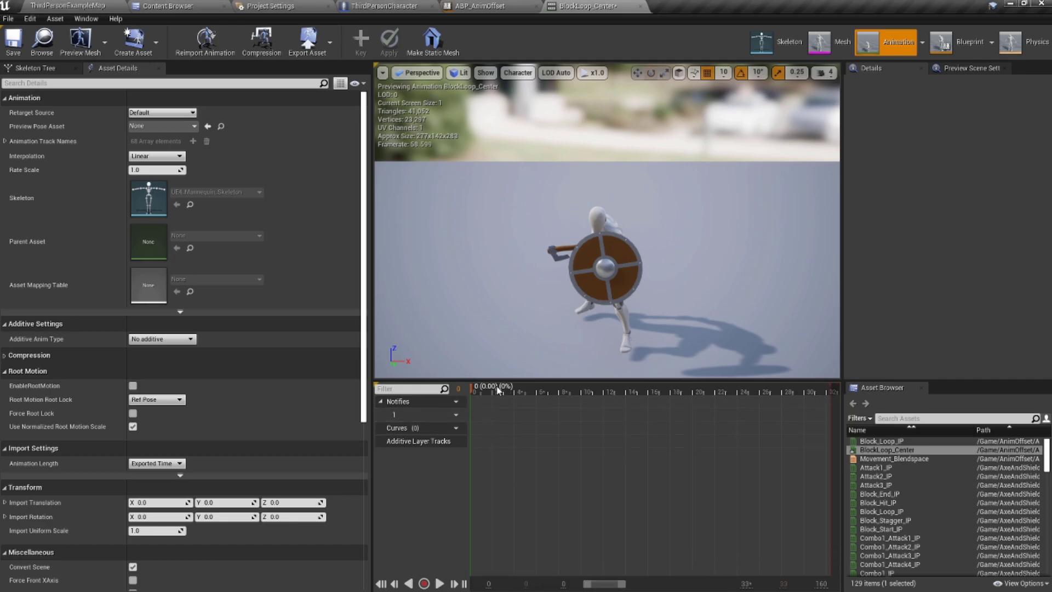
pyautogui.rightClick(480, 453)
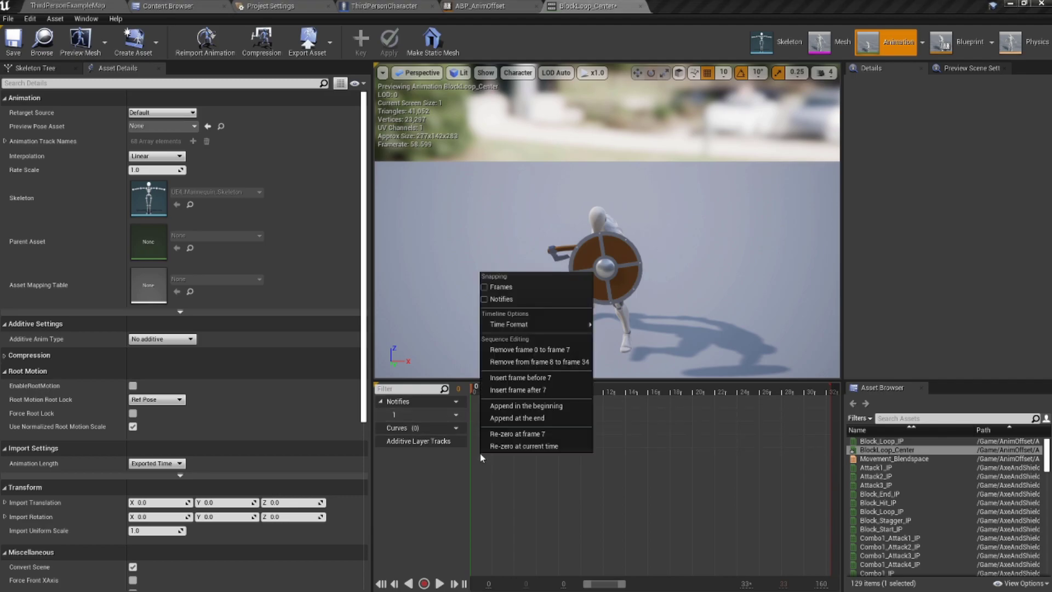
pyautogui.click(515, 361)
pyautogui.rightClick(493, 419)
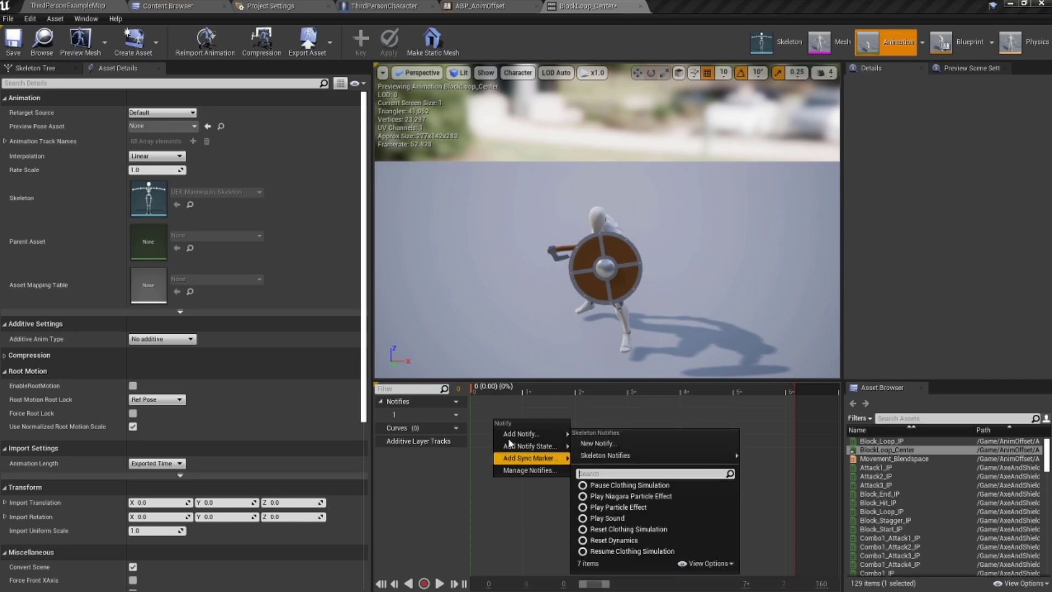
pyautogui.click(472, 472)
pyautogui.rightClick(479, 463)
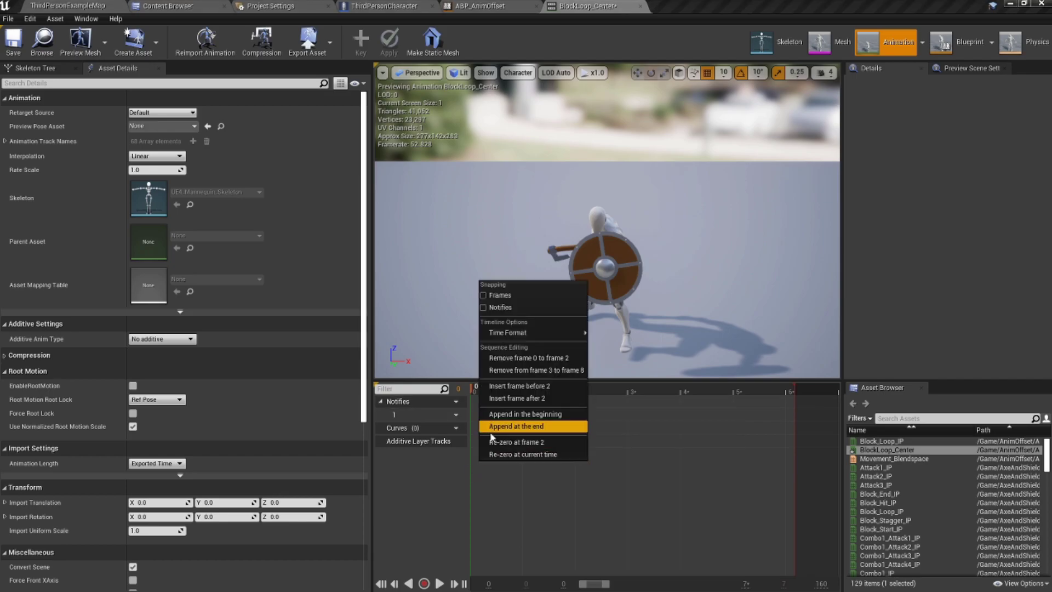
pyautogui.click(502, 373)
pyautogui.rightClick(481, 462)
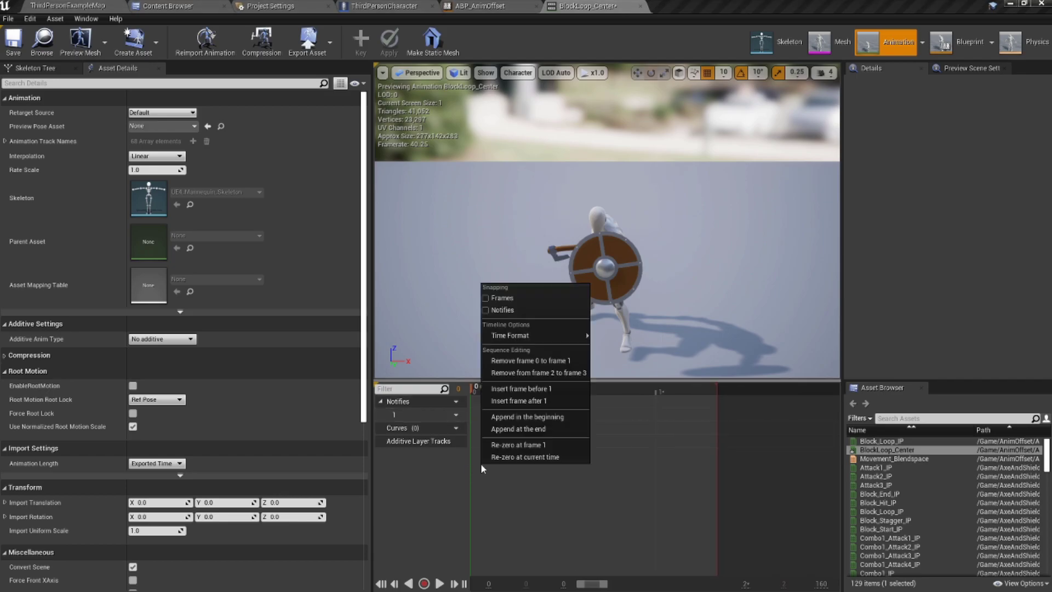
pyautogui.click(511, 373)
pyautogui.rightClick(496, 449)
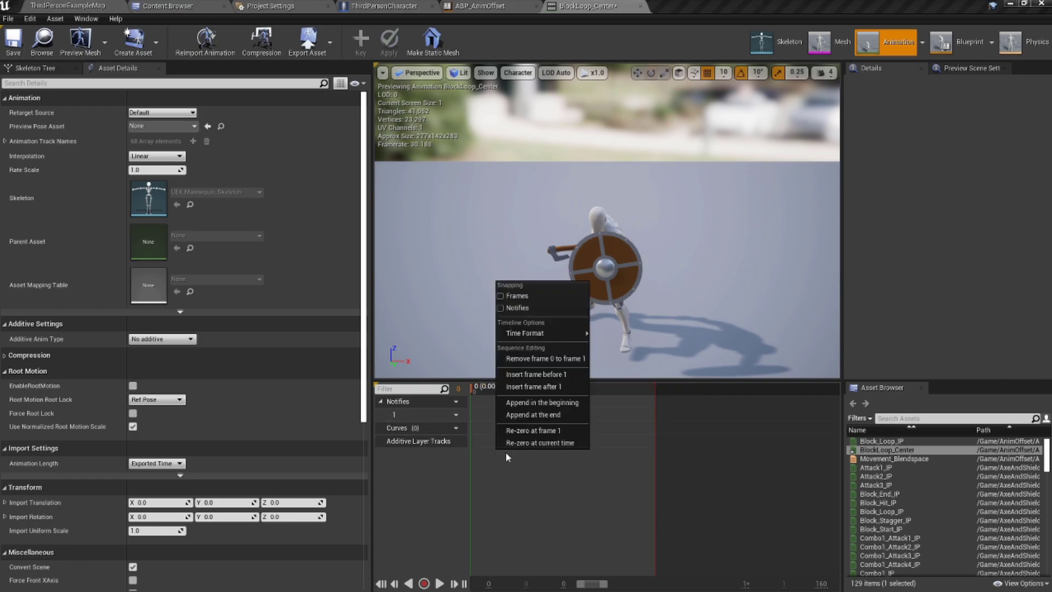
pyautogui.click(526, 360)
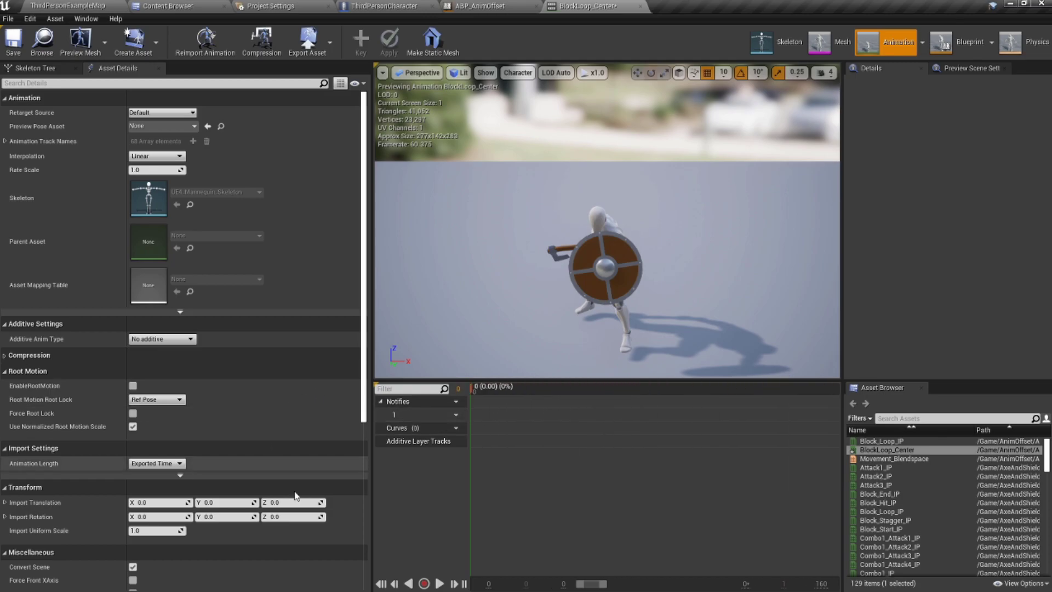
pyautogui.click(440, 583)
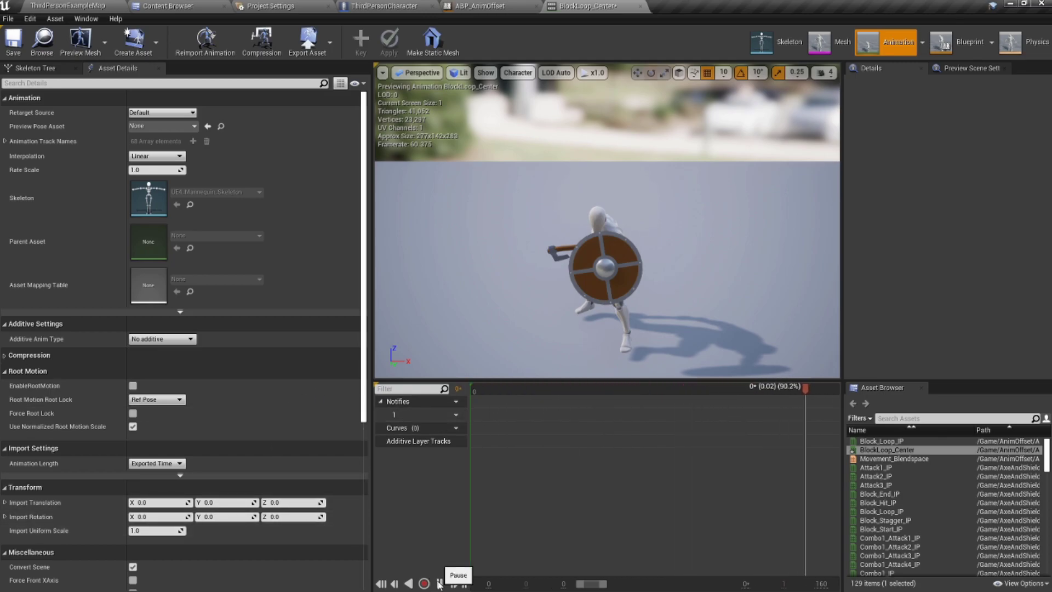